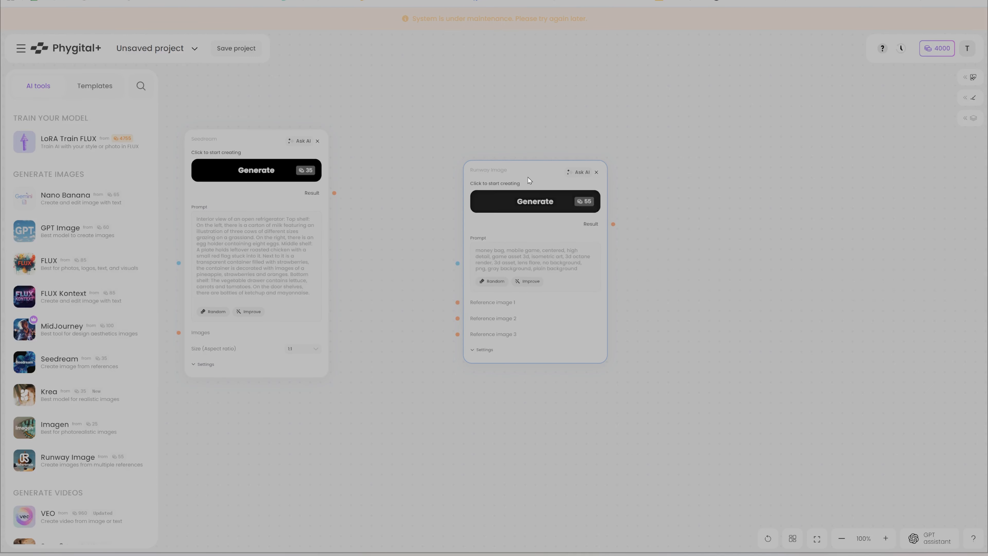
Place the Runway Image node beside the Seedream node and add a VEO node to its right.
drag(529, 172, 441, 165)
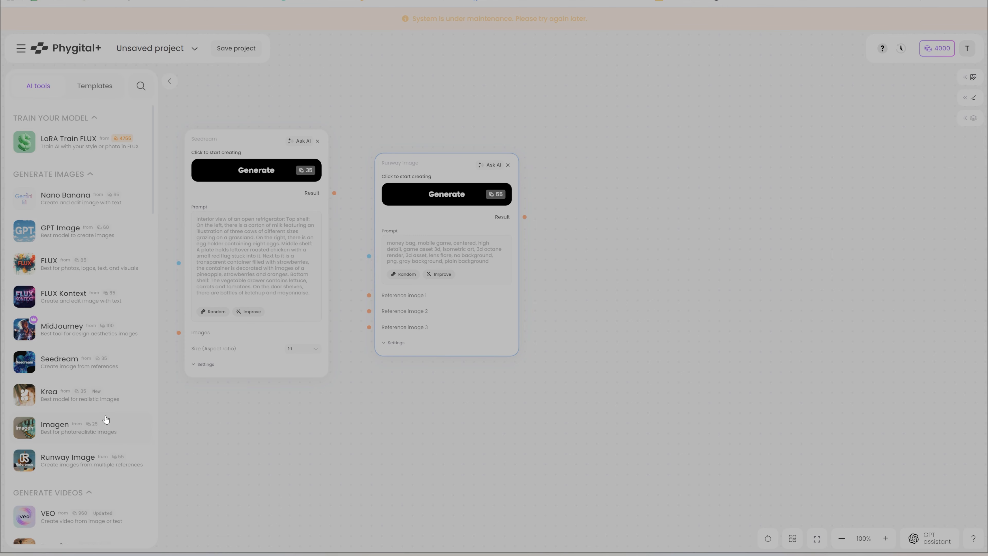
scroll(111, 412, down, 4)
click(63, 355)
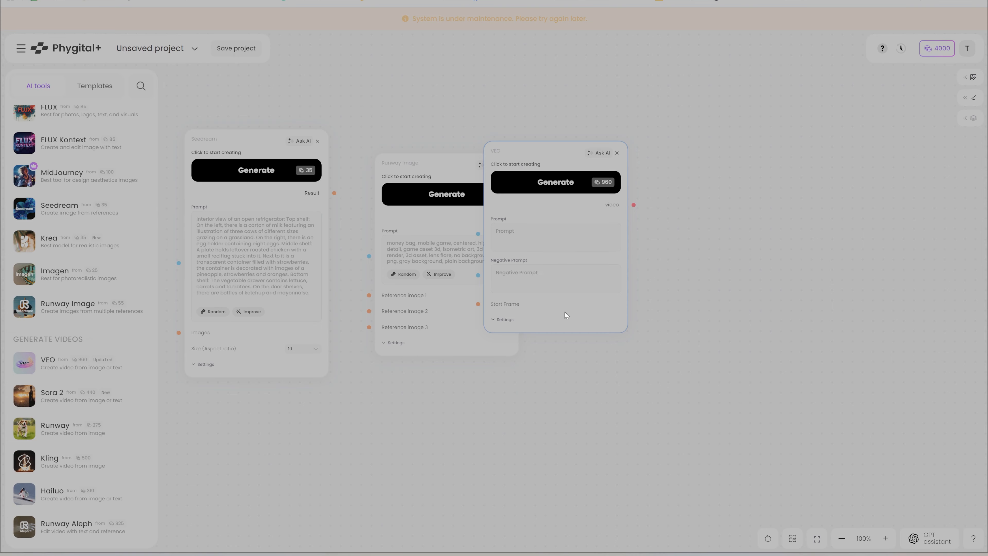
drag(566, 316, 643, 332)
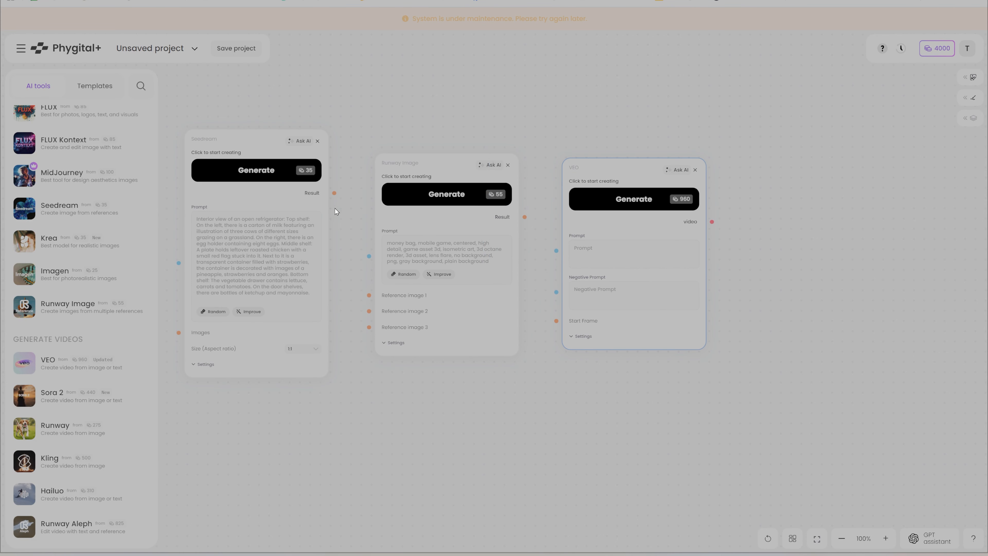
Try to connect the Seedream result to the first reference image input of the Runway Image node.
drag(333, 196, 362, 296)
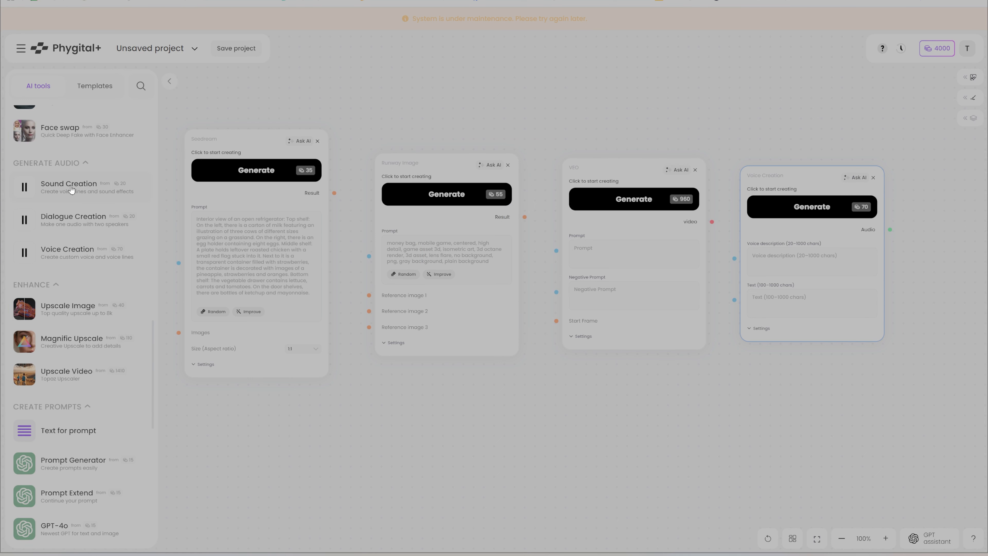
Add a Sound Creation node to the right of Voice Creation and a GPT-4o node below Voice Creation.
drag(71, 190, 985, 211)
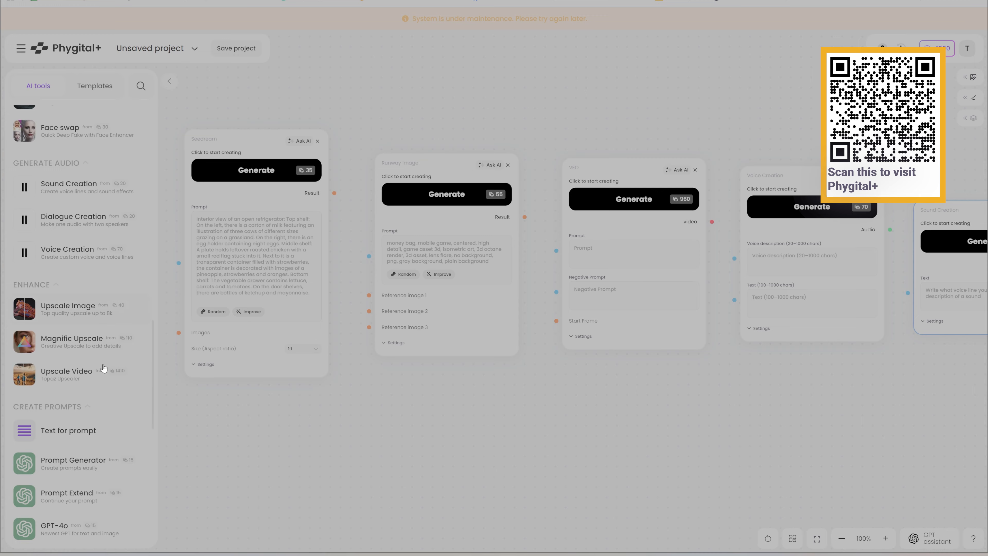
scroll(84, 380, up, 6)
scroll(72, 200, down, 8)
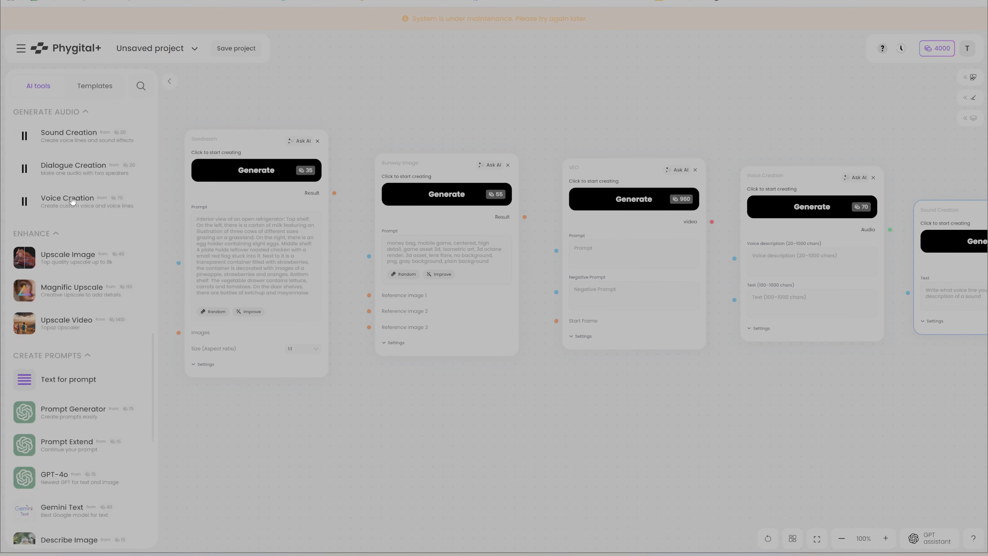
scroll(72, 200, down, 5)
click(61, 228)
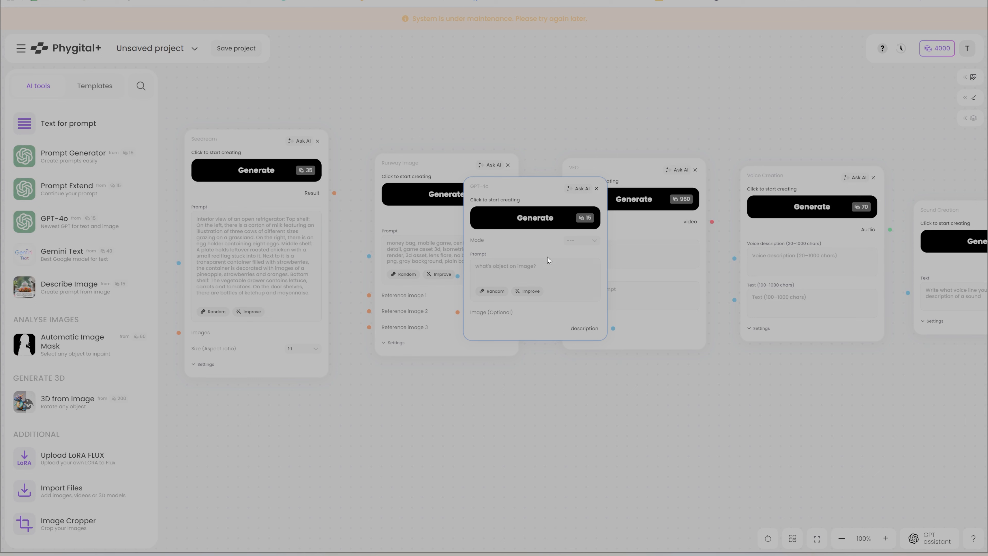
drag(544, 204, 805, 379)
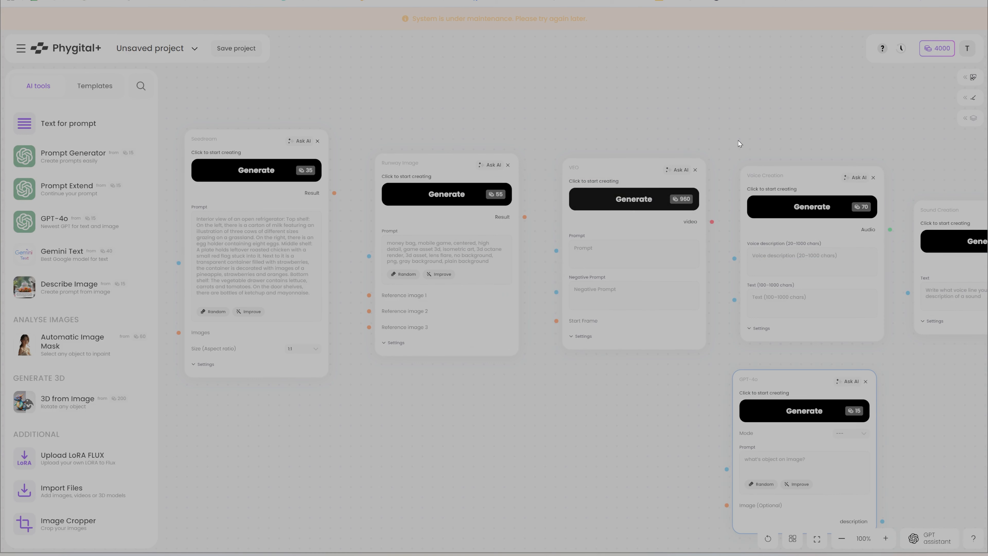
Arrange the Seedream, Runway Image, VEO and Voice Creation nodes in an upper row, with Sound Creation and GPT-4o beneath them.
drag(255, 138, 240, 75)
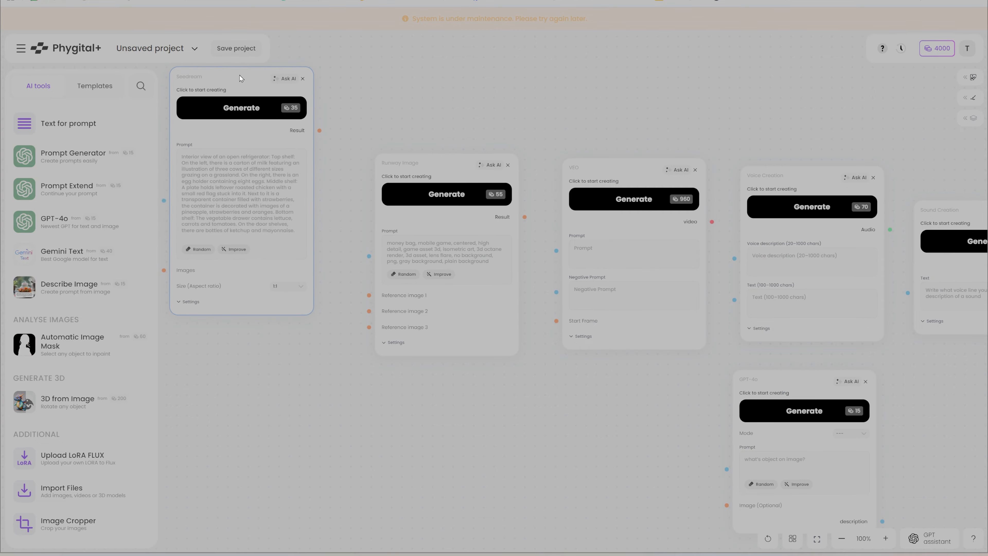
drag(436, 165, 407, 75)
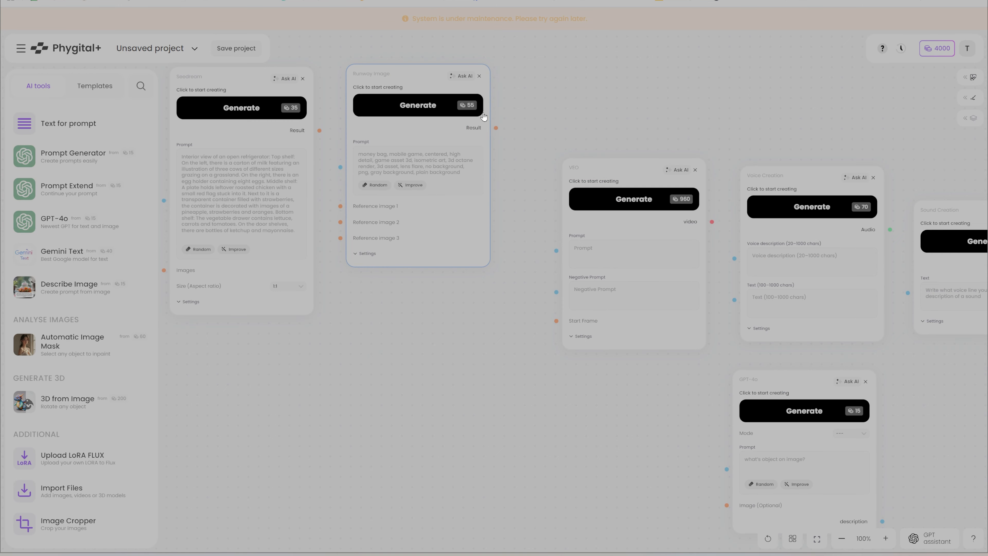
drag(620, 165, 583, 76)
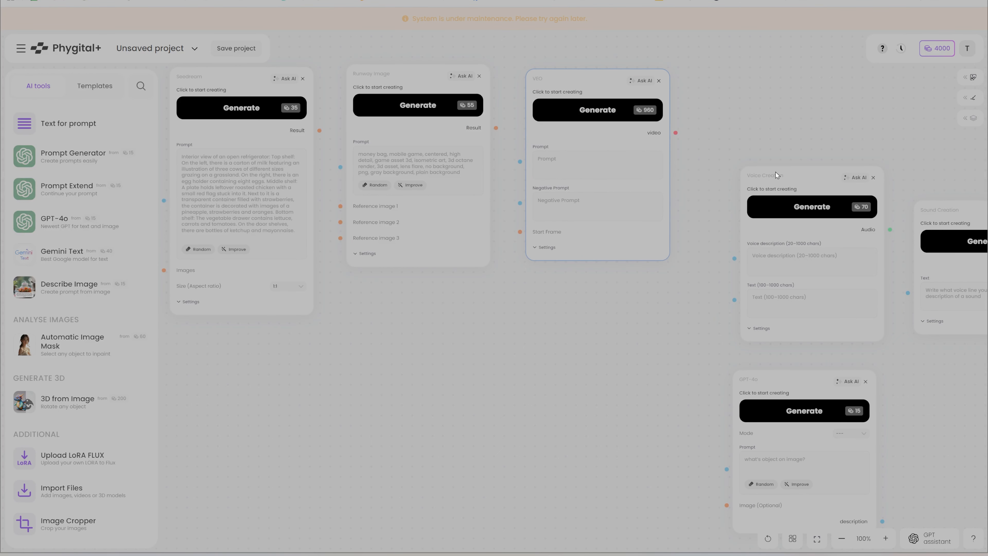
drag(776, 175, 752, 86)
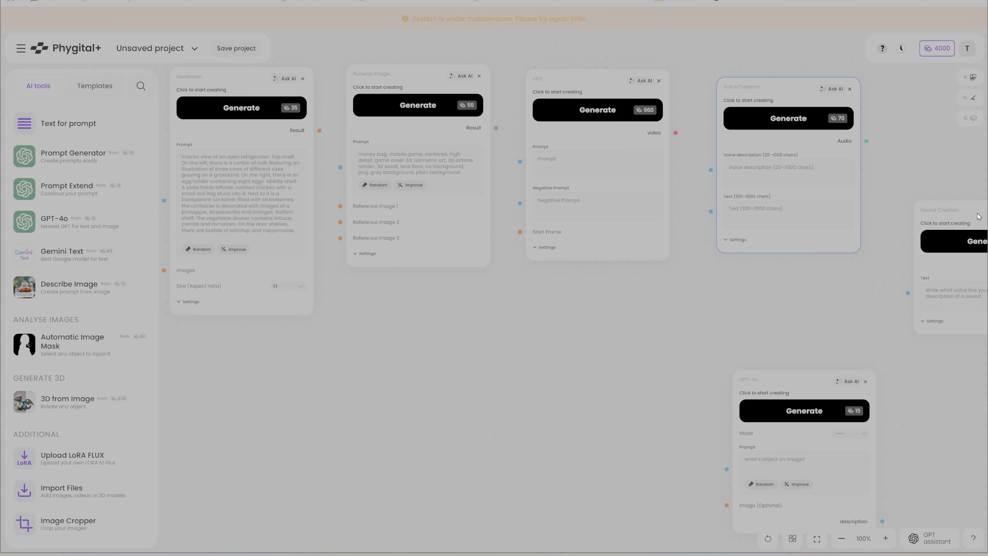
drag(978, 216, 428, 336)
drag(771, 384, 608, 336)
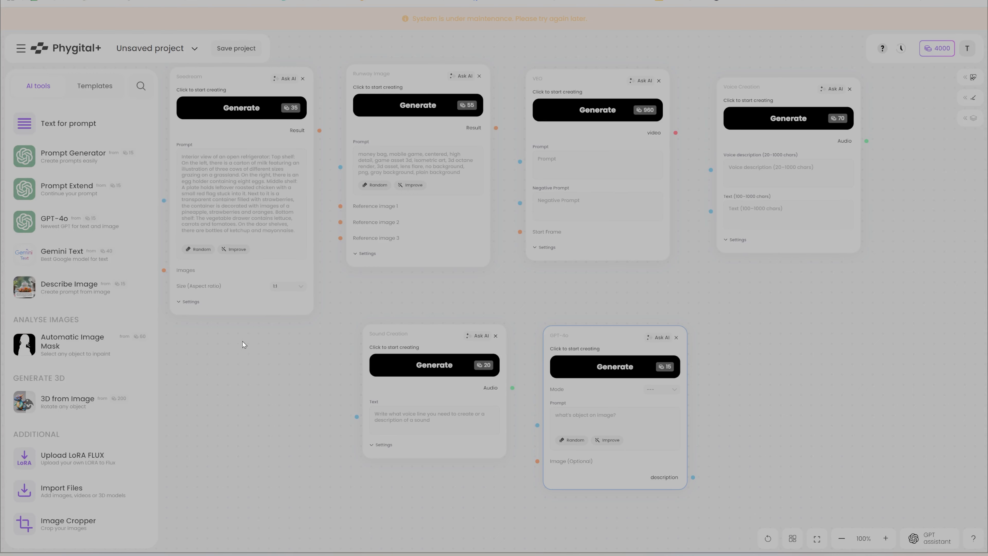
Expand the Seedream node's settings and open its aspect ratio choices.
click(190, 302)
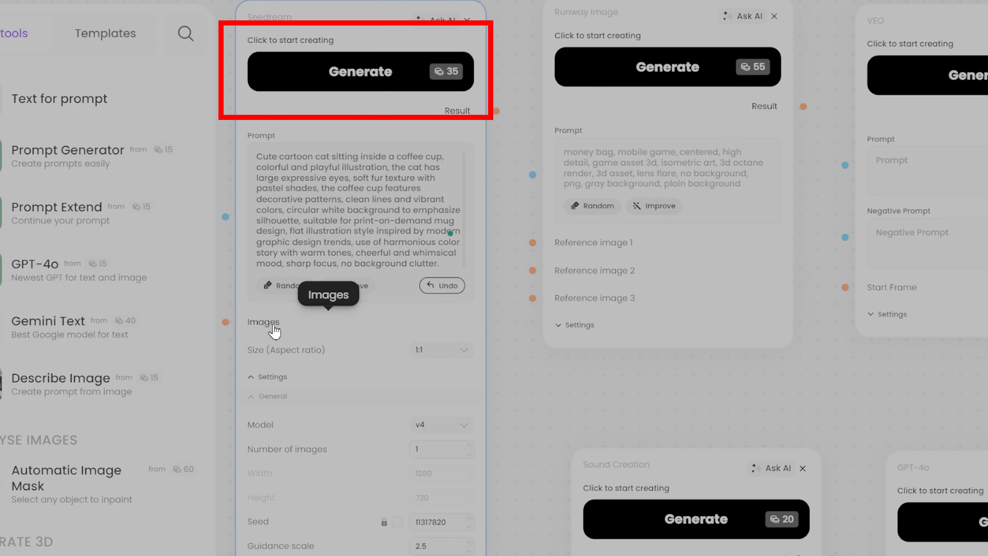
click(467, 358)
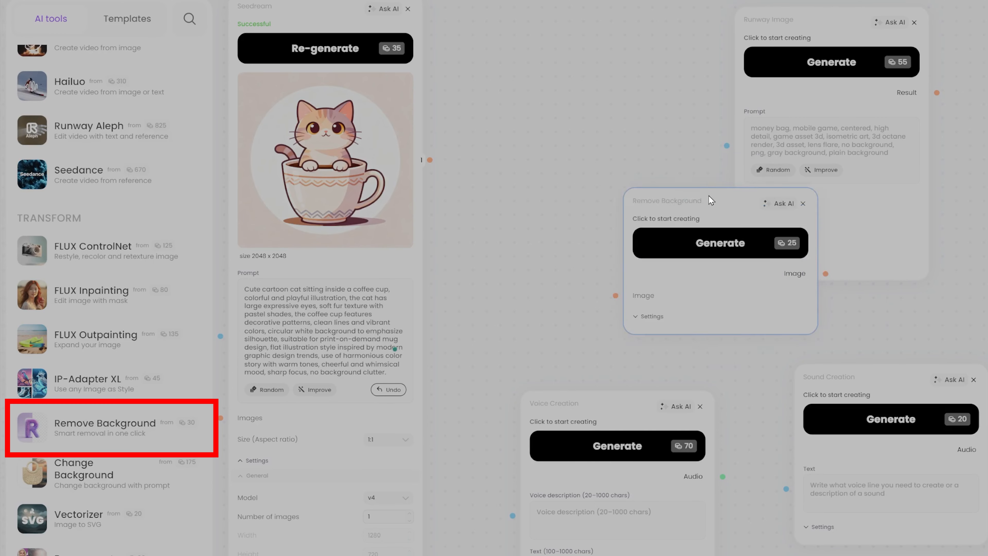
Connect the Seedream cat image to a Remove Background node placed beside it and generate the cutout.
drag(710, 199, 572, 108)
drag(431, 160, 478, 205)
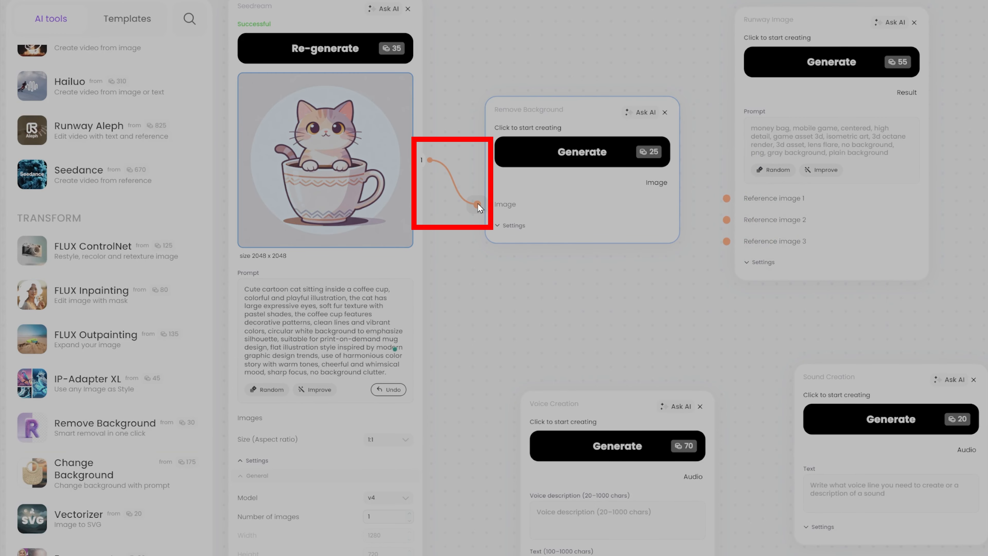
click(527, 225)
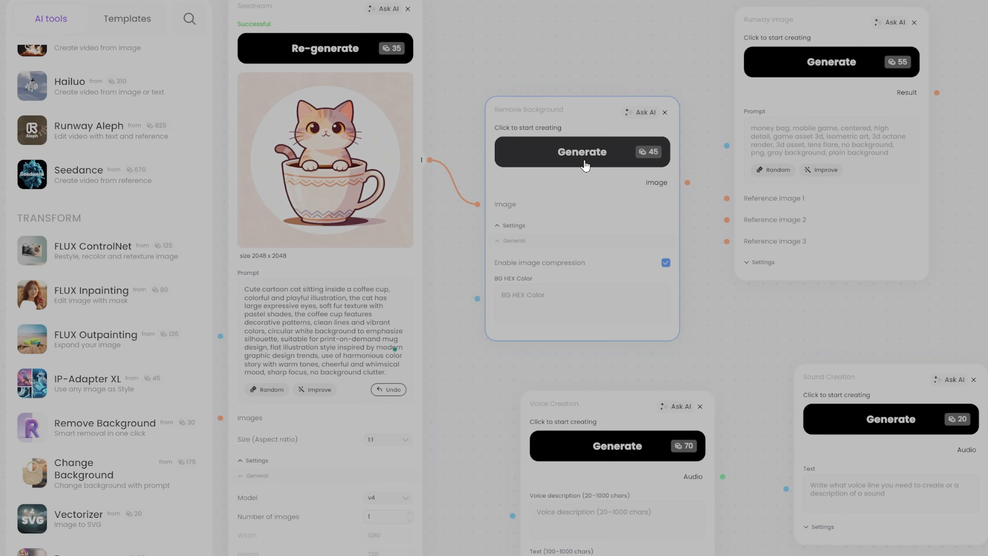
click(581, 154)
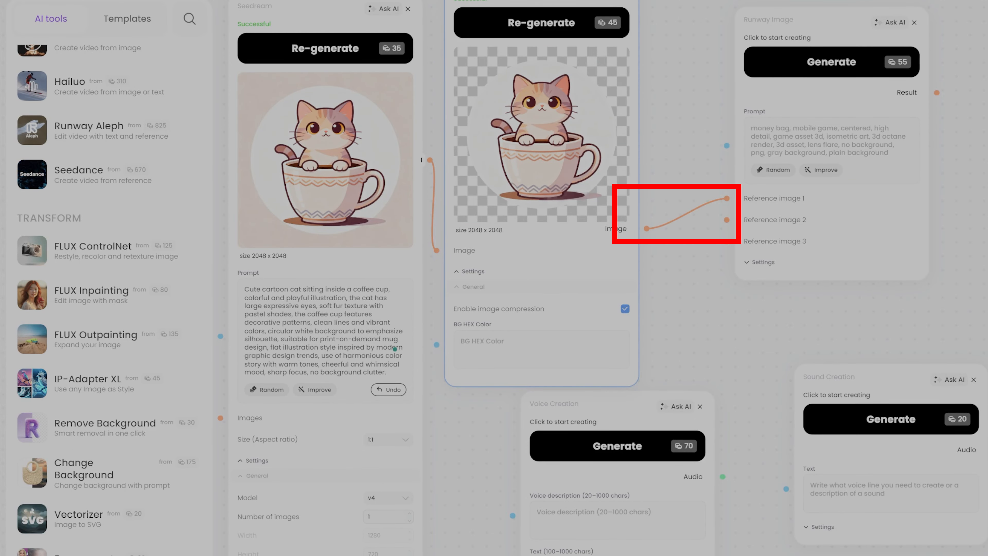
Prompt the Runway Image node to place the cartoon cat illustration on a white ceramic realistic coffee mug mockup for e-commerce display, and generate it.
click(873, 162)
text("Place the cartoon cat illustration on a white ceramic coffee mug mockup. Add realistic lighting, soft shadows, and reflections. The mug should be centered and fully visible for e-commerce display.")
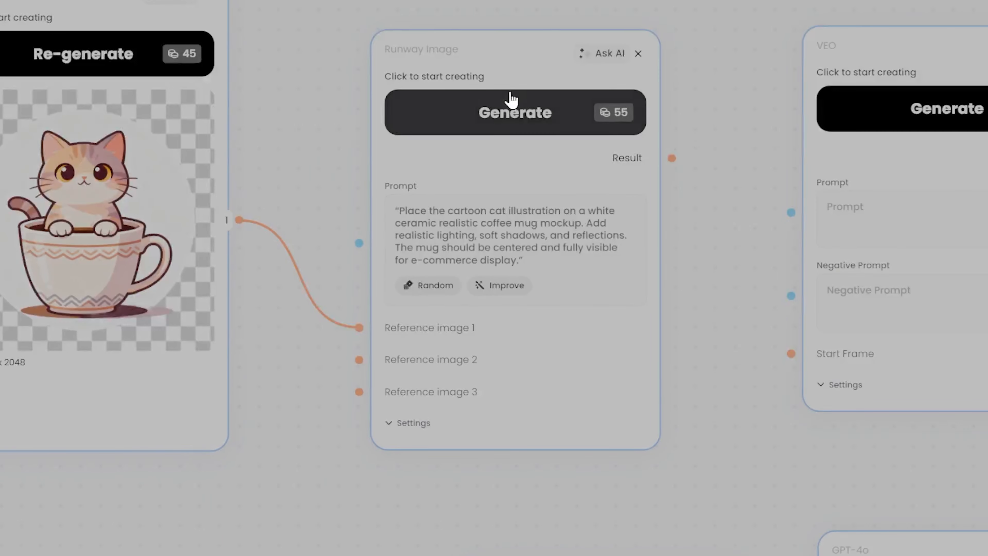
click(512, 100)
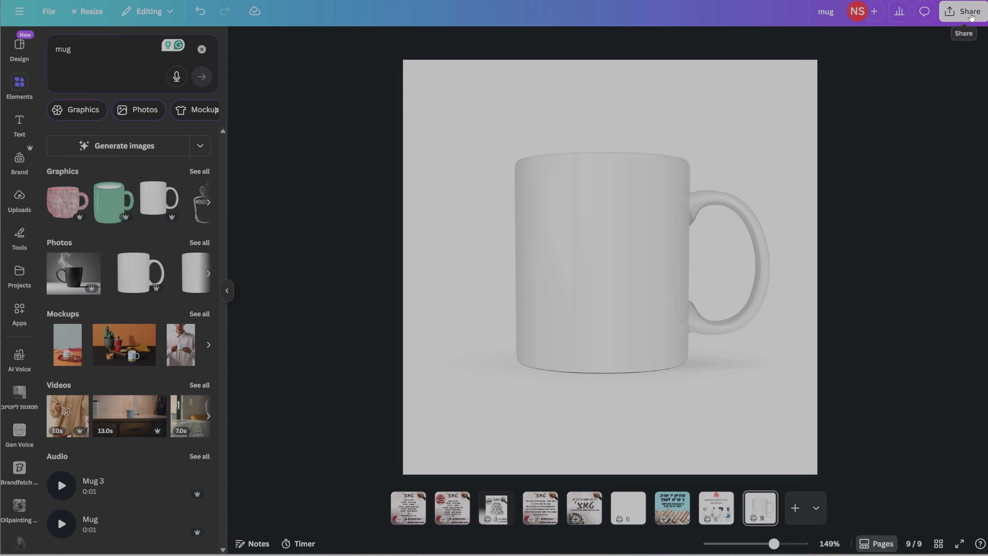
Switch to Canva and open the sharing options for the blank mug page.
click(970, 15)
click(787, 249)
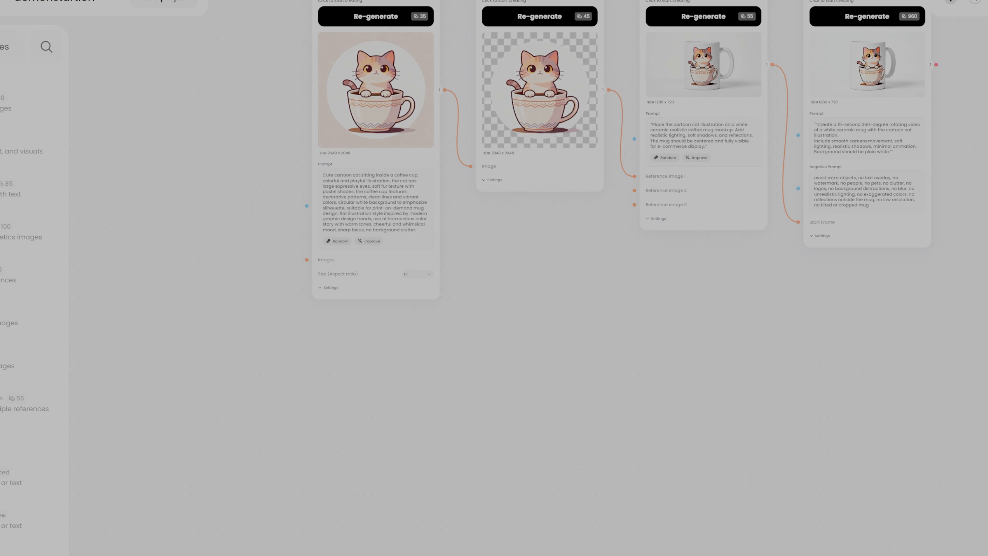
Place the imported mug and a new Runway Image node below the others, connecting the cat cutout to Reference image 2 and the mug to Reference image 3.
drag(987, 249, 352, 360)
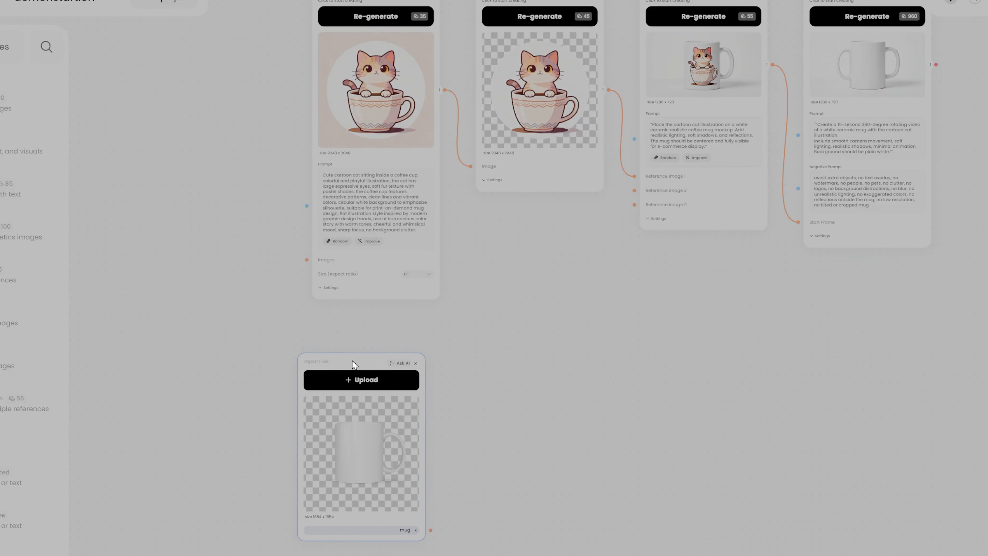
drag(559, 305, 602, 395)
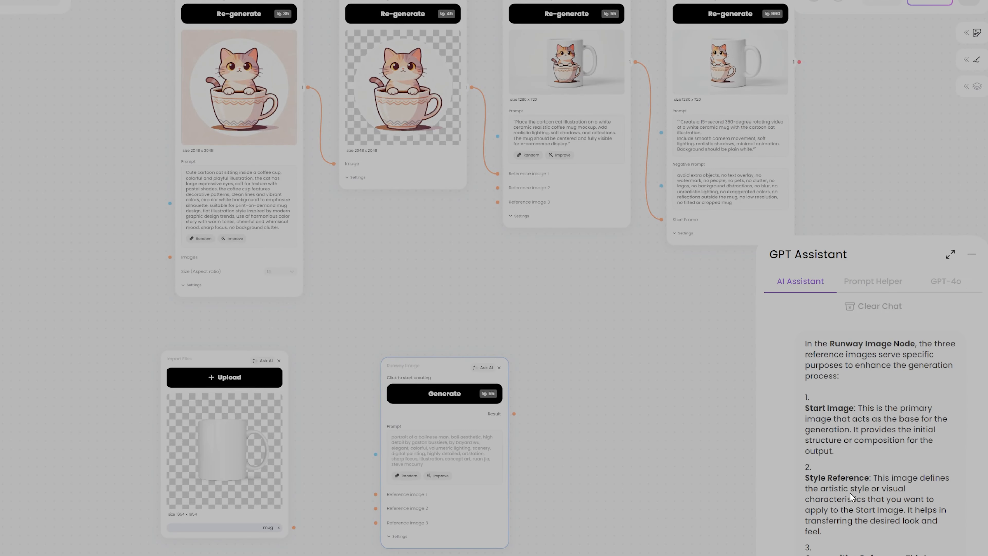
drag(471, 87, 375, 507)
Read the GPT Assistant's guidance on connecting design and mockup images to the Runway Image node.
scroll(830, 482, down, 10)
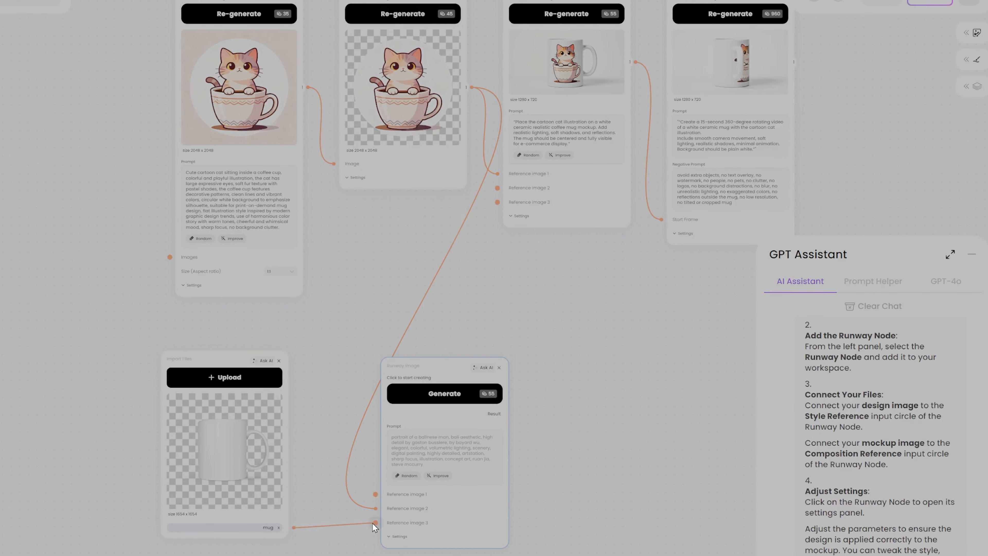
scroll(816, 485, up, 4)
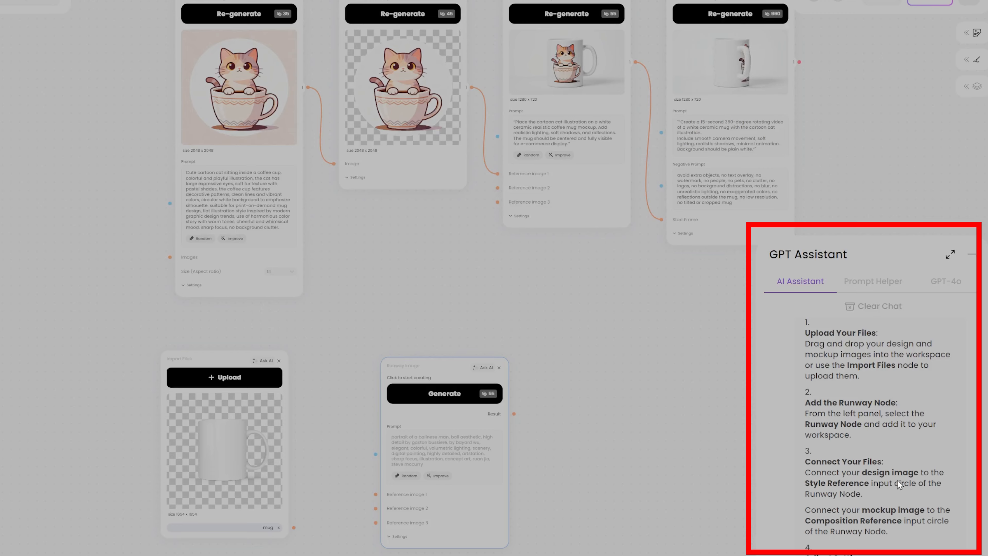
scroll(856, 498, down, 10)
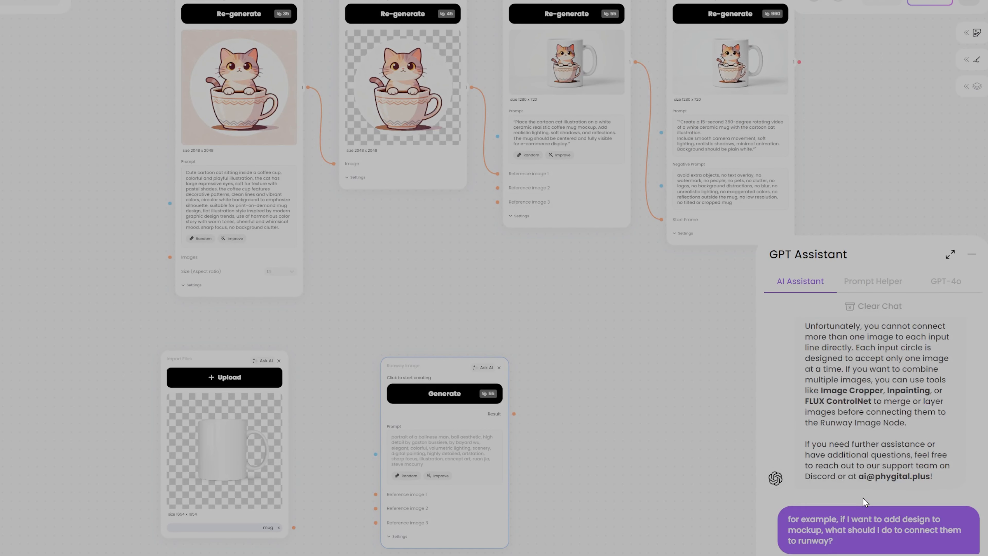
scroll(864, 498, up, 15)
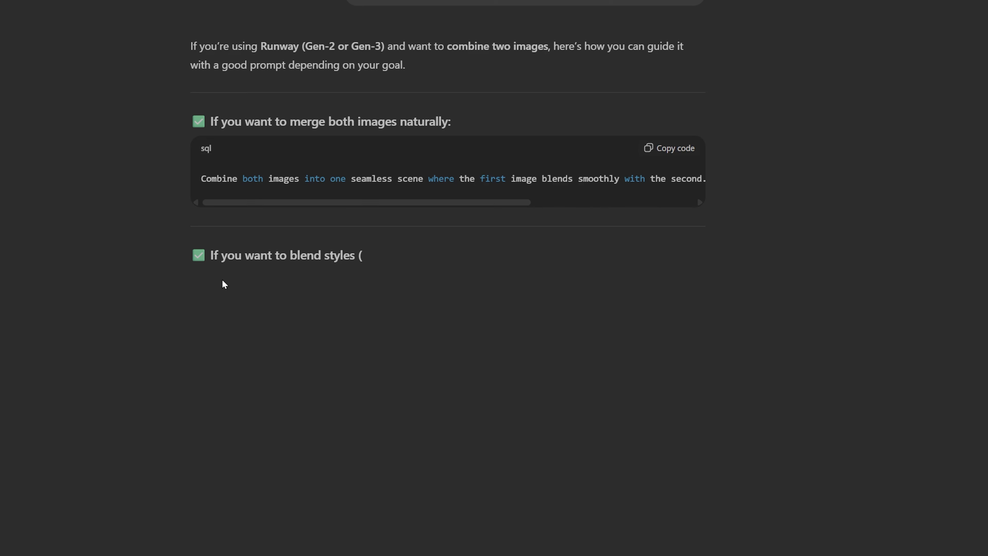
Prompt the new Runway Image node to apply the second image's design onto the first image's mug, wrapping naturally around its curved surface.
triple_click(246, 176)
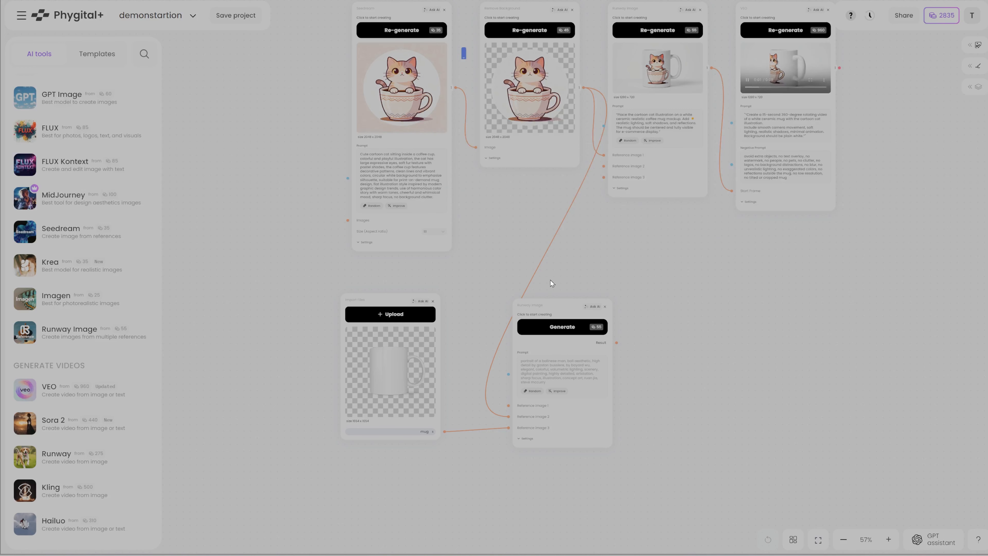
scroll(564, 408, up, 5)
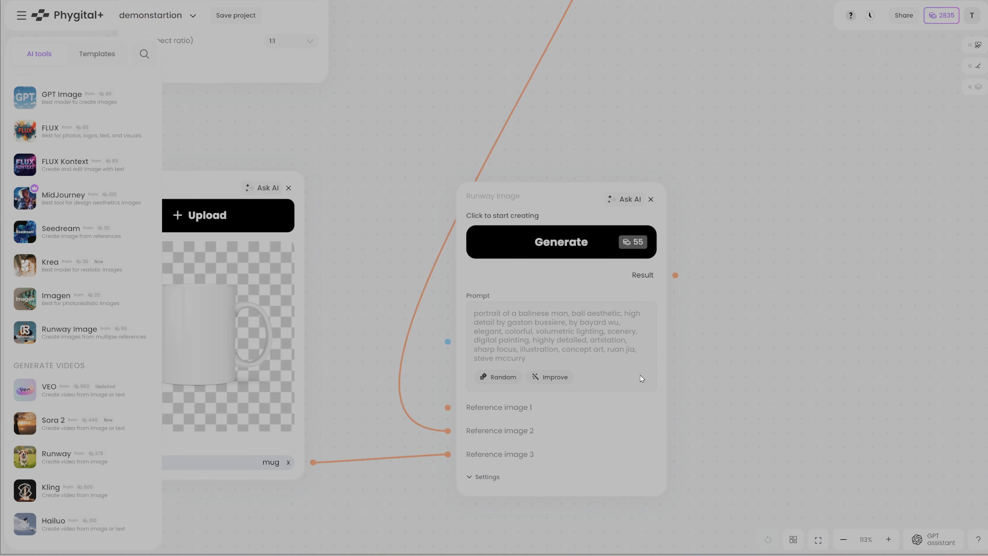
click(501, 320)
text(Apply the design from the second image onto the mug from the first image as if it’s printed directly on it. Keep the mug’s shape, lighting, and reflections realistic. Make sure the design wraps naturally around the curved surface of the mug and follows its perspective.)
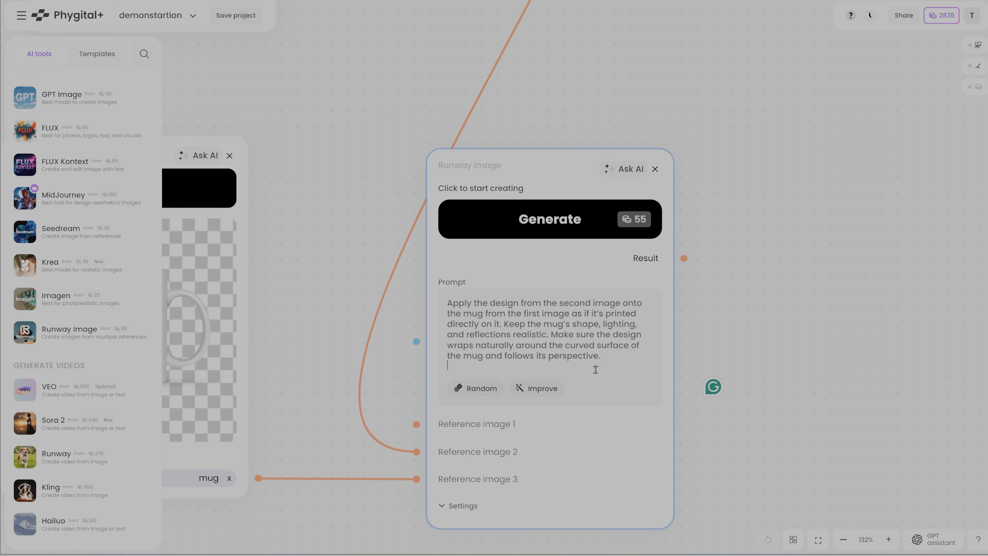
Expand the new Runway Image node's settings to reach the image tag fields.
scroll(537, 451, down, 4)
click(456, 349)
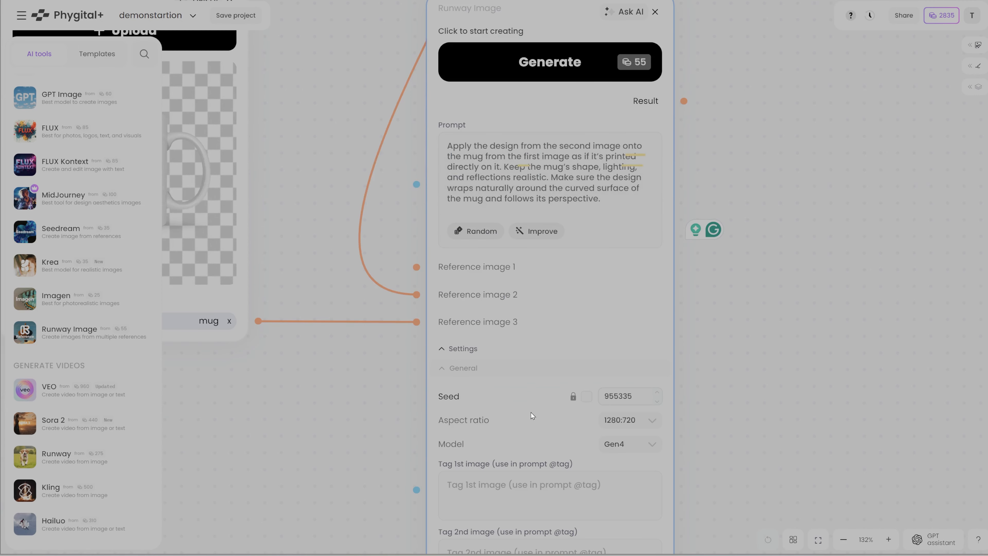
scroll(531, 413, down, 2)
scroll(539, 425, down, 3)
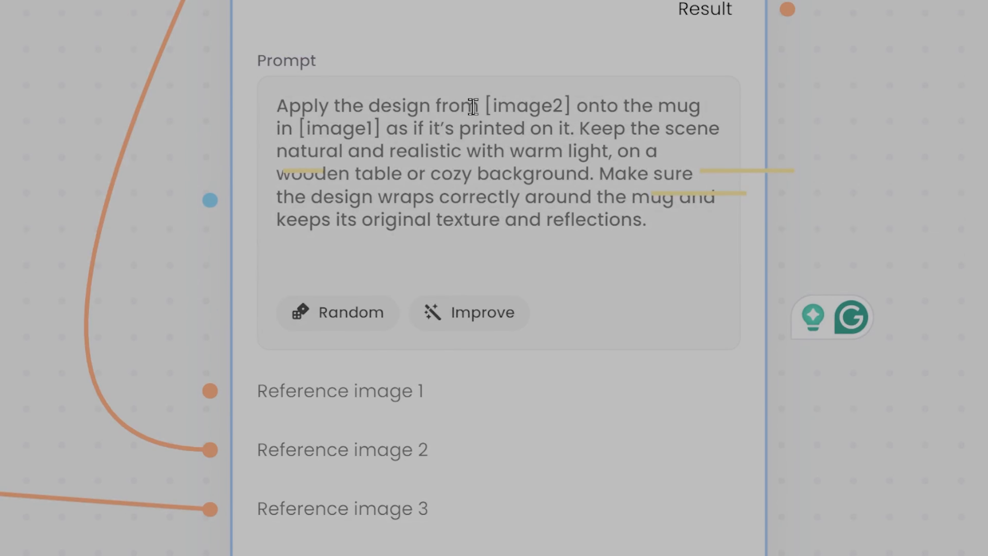
drag(484, 105, 567, 107)
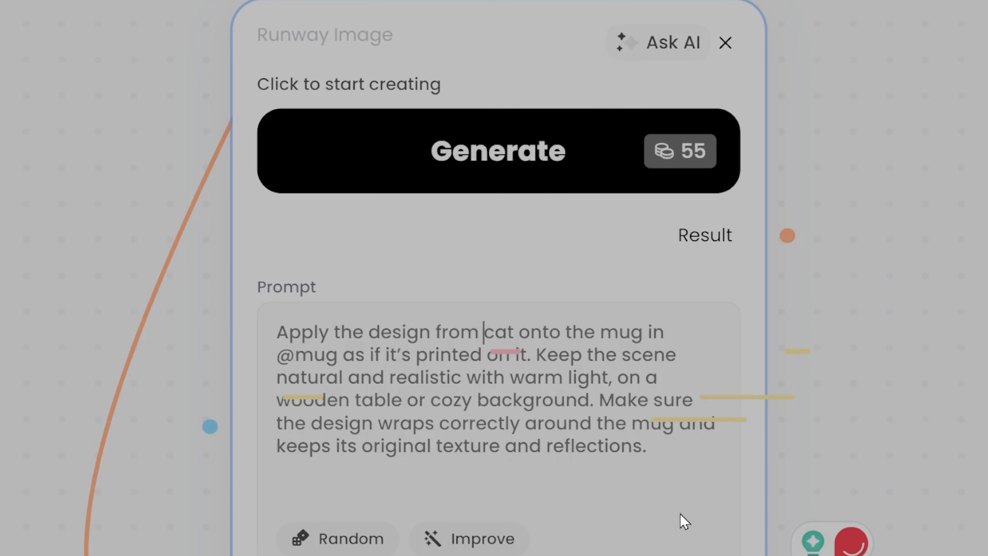
text(@)
key(ctrl+Return)
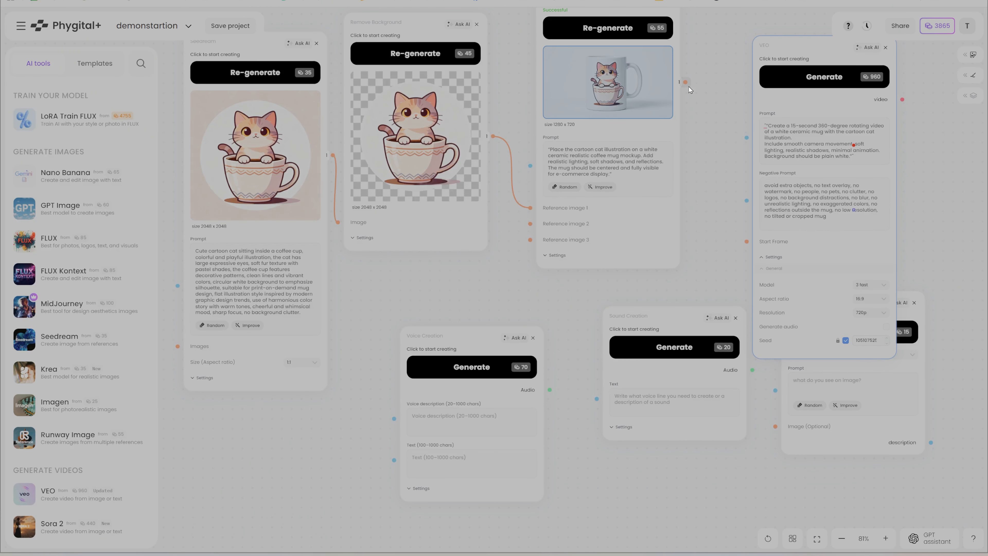
Connect the generated cat mug mockup from the Runway Image node to the VEO node's Start Frame.
drag(684, 82, 755, 246)
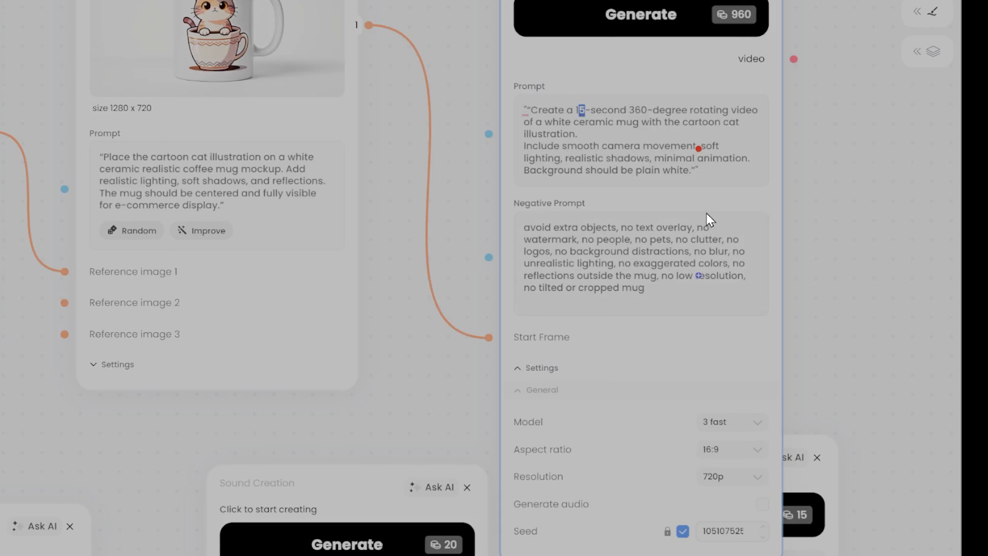
Set the clip length in the VEO node's prompt to 15-second and generate the rotating mug video.
click(856, 305)
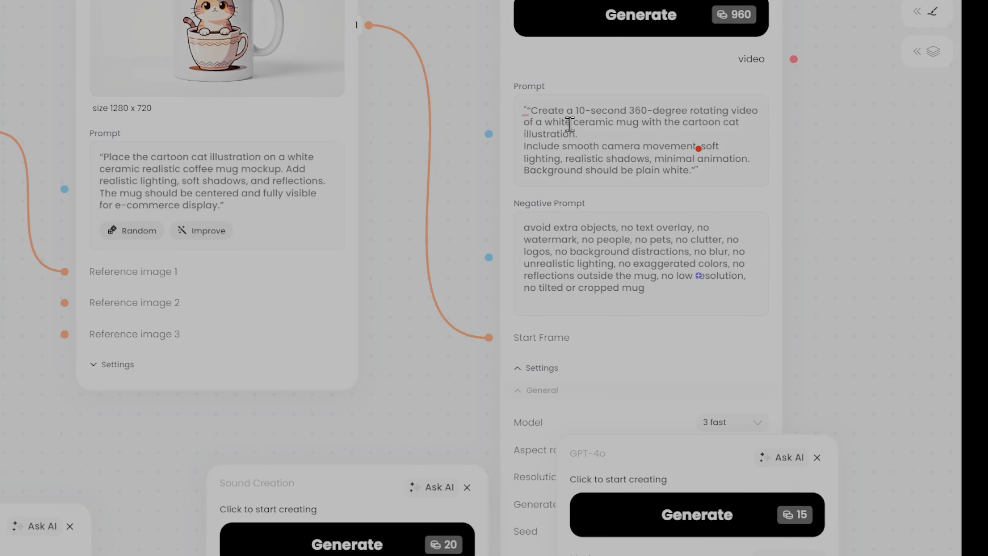
drag(580, 110, 585, 110)
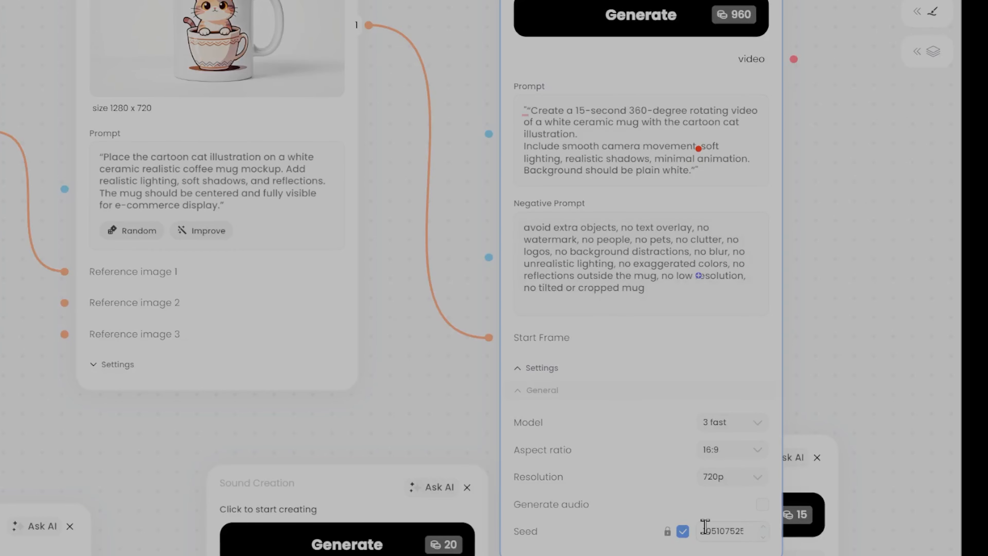
click(676, 16)
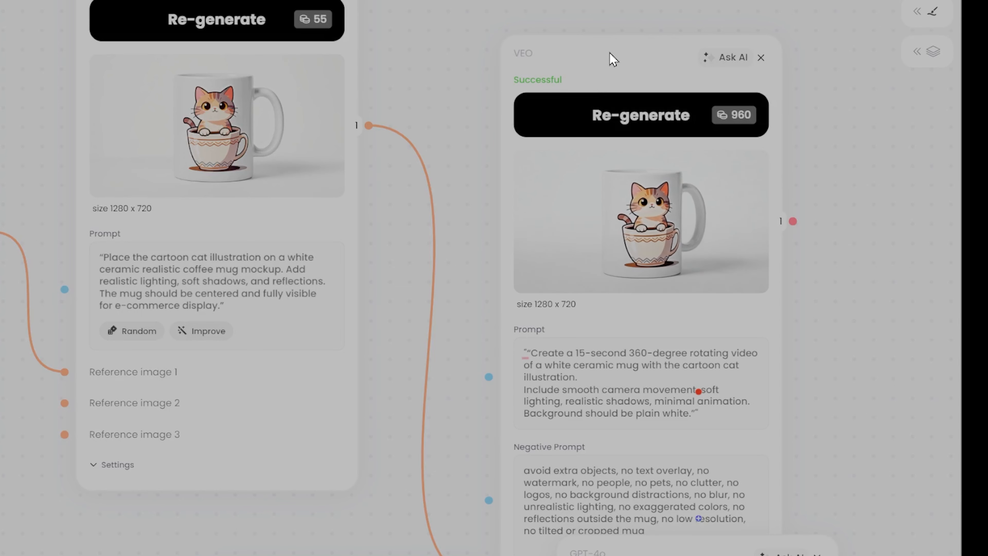
Move the VEO node closer to the cat mug mockup node, collapse its settings, and pause its video preview.
drag(610, 61, 576, 0)
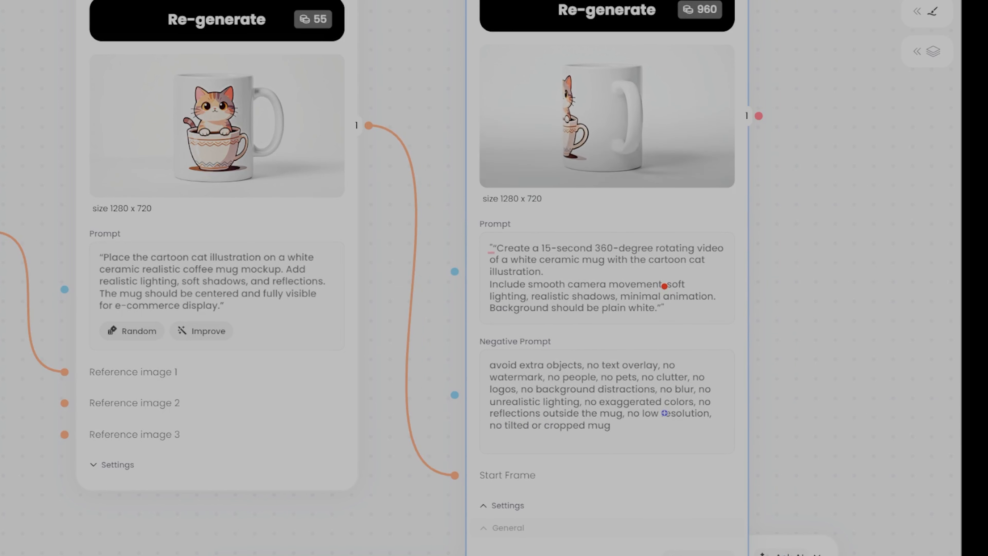
click(508, 505)
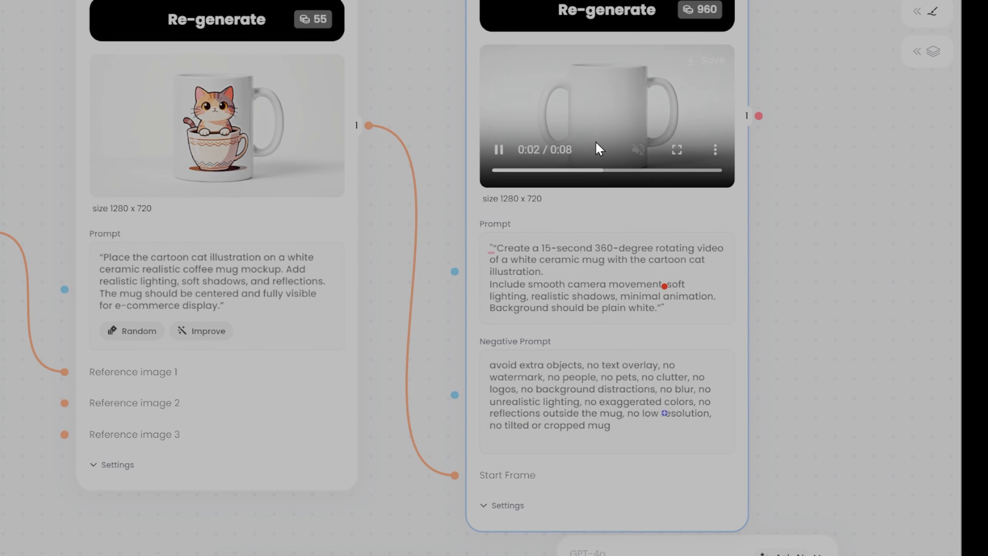
click(499, 150)
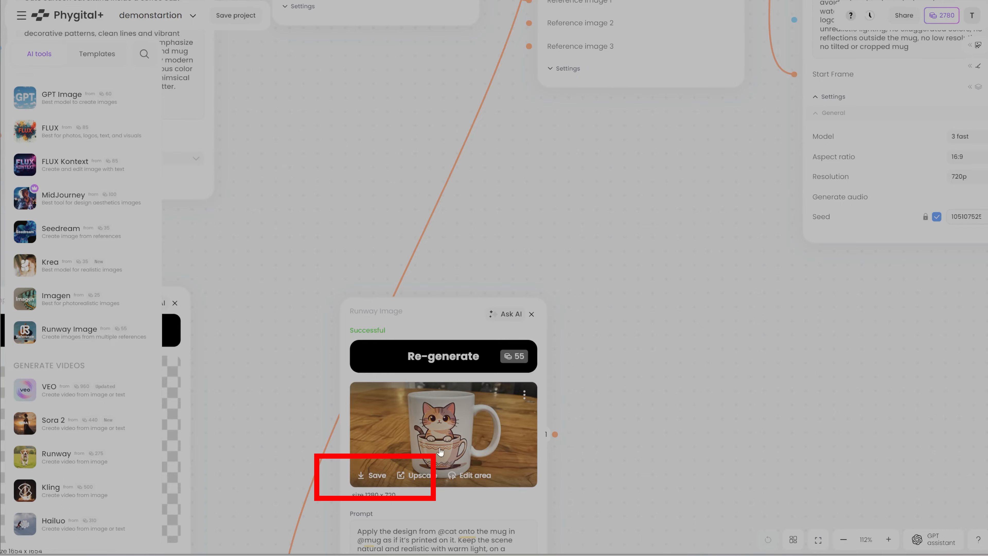
Save the VEO node's generated mug video in MP4 format.
scroll(715, 260, up, 10)
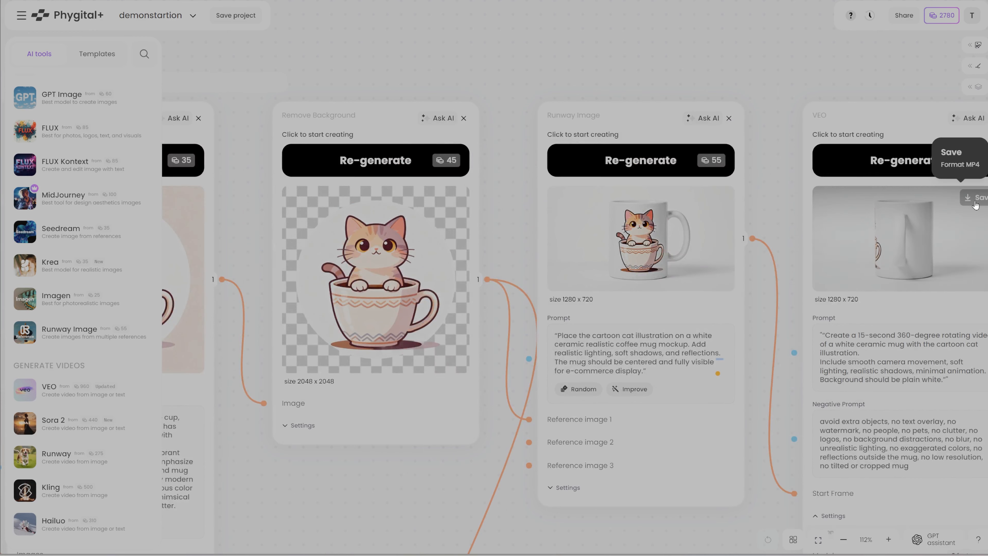
click(719, 198)
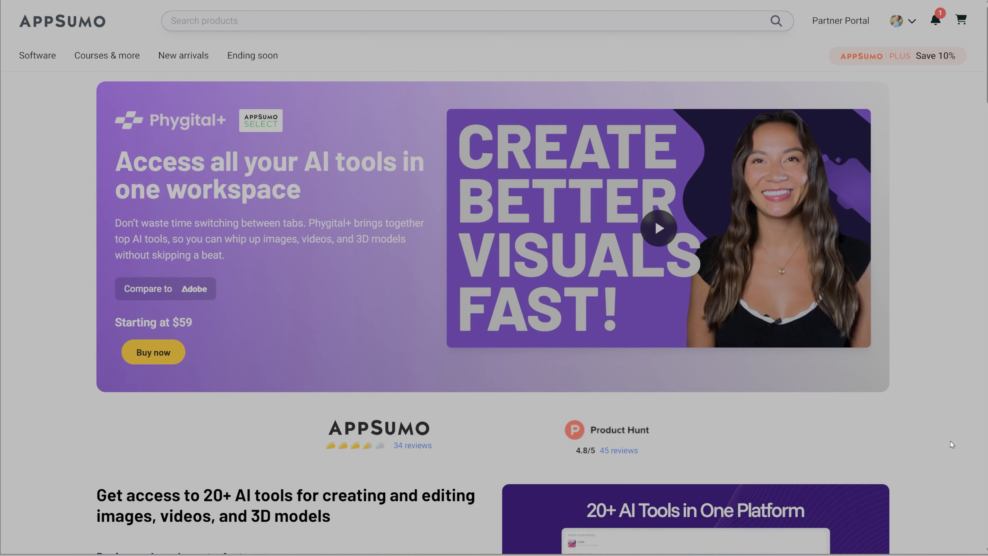
Switch to the Phygital+ deal page on AppSumo and examine its features and license tier pricing.
scroll(950, 441, down, 7)
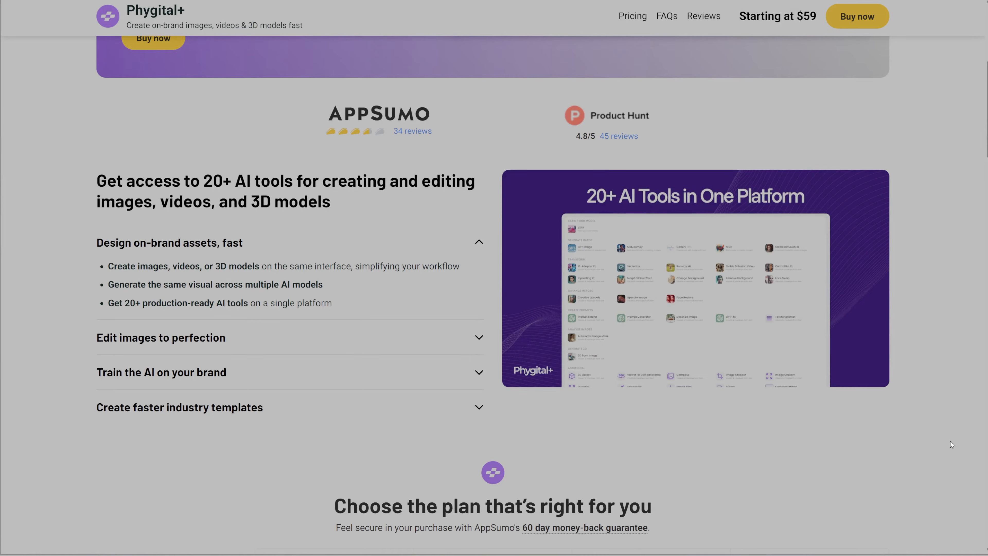
scroll(952, 444, down, 12)
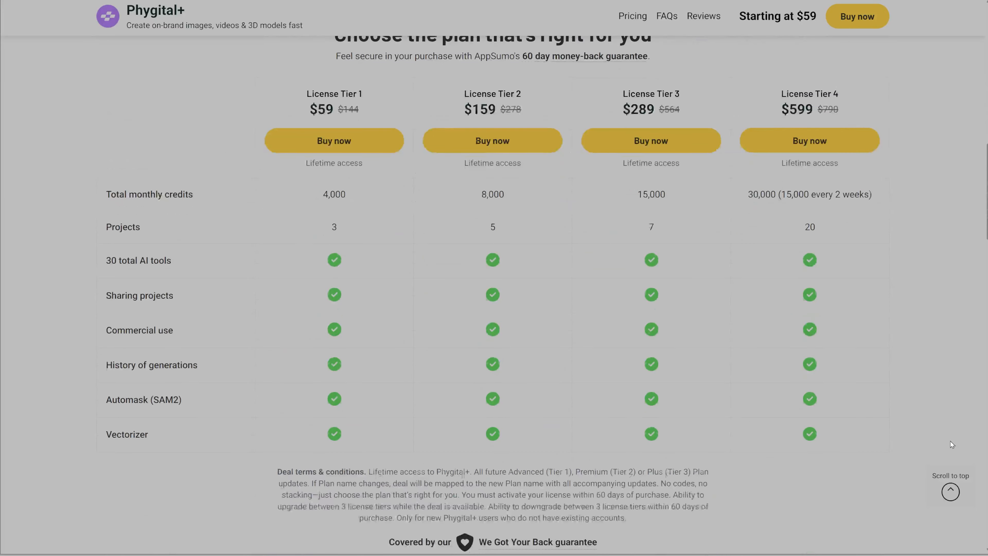
scroll(950, 442, up, 3)
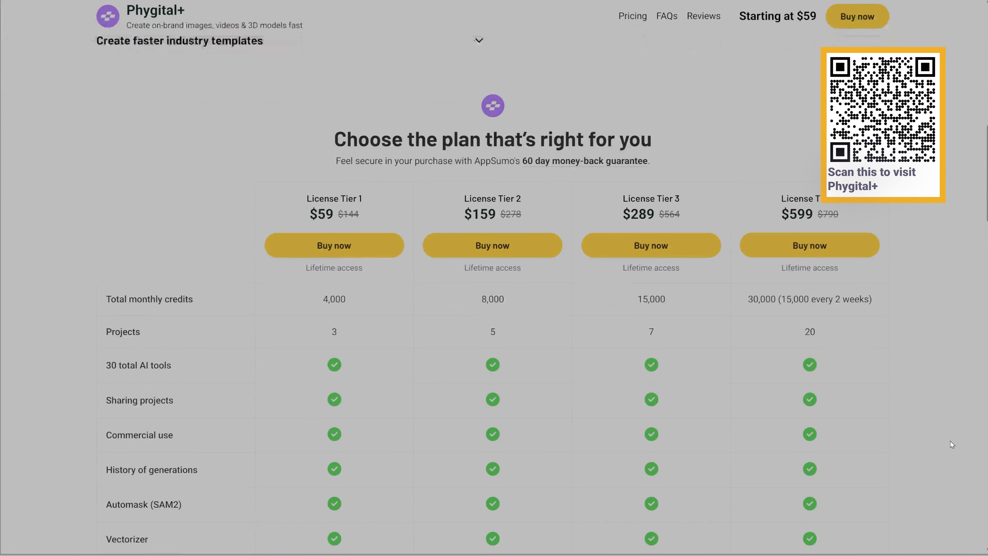
scroll(951, 444, down, 1)
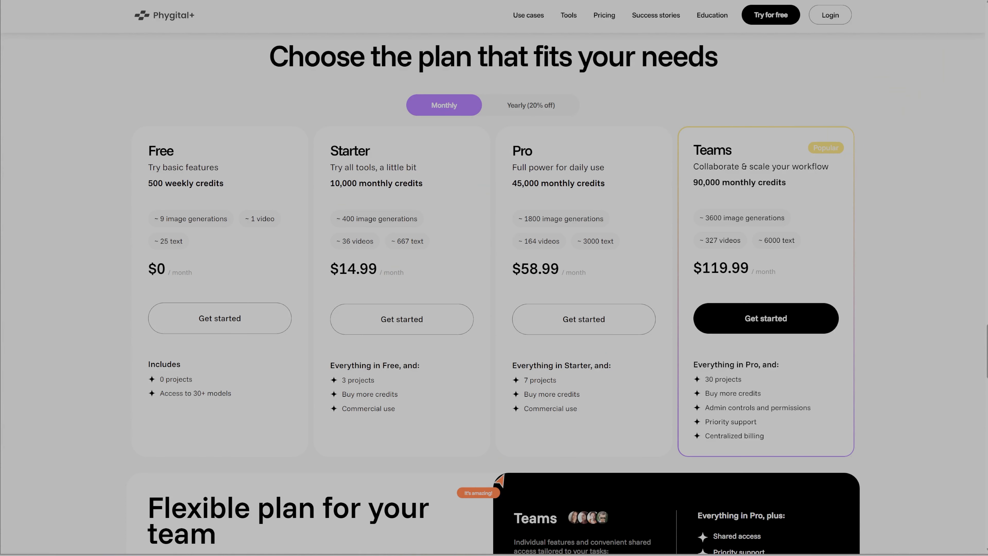